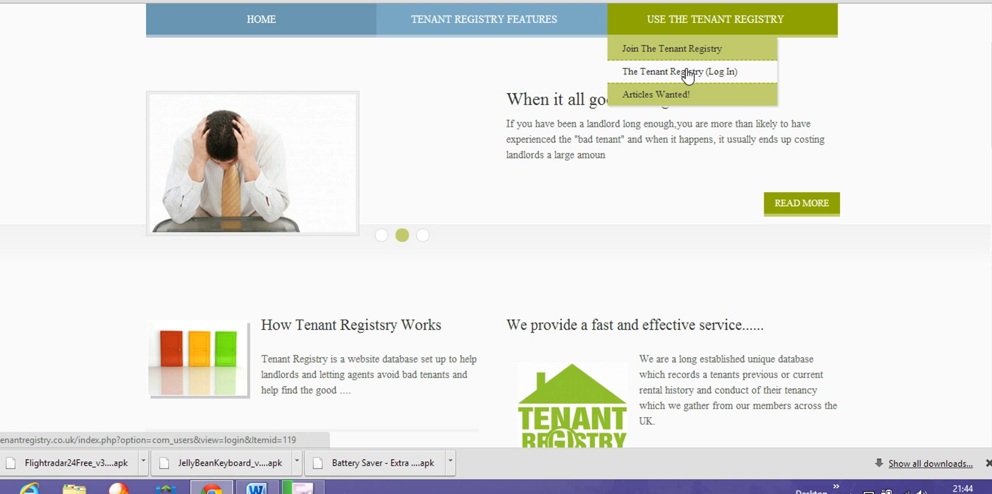
# Open the Tenant Registry log-in page and sign in with the account's user name and password.
pyautogui.click(674, 72)
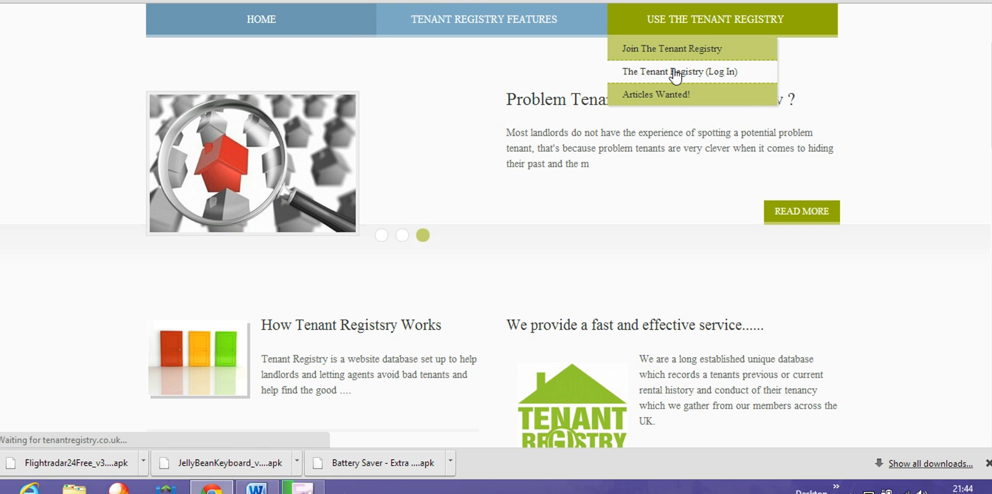
pyautogui.scroll(-4, 987, 220)
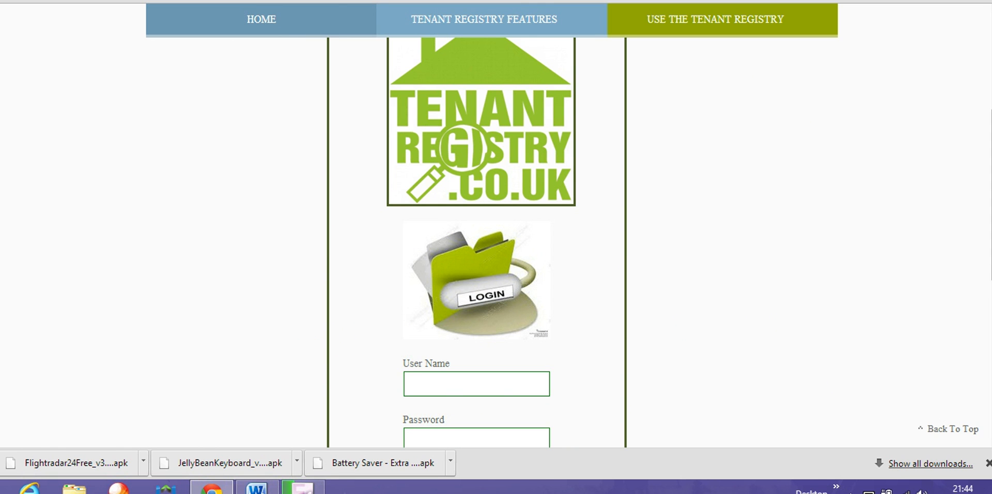
pyautogui.scroll(-1, 783, 261)
pyautogui.click(422, 320)
pyautogui.write('regten')
pyautogui.press('Tab')
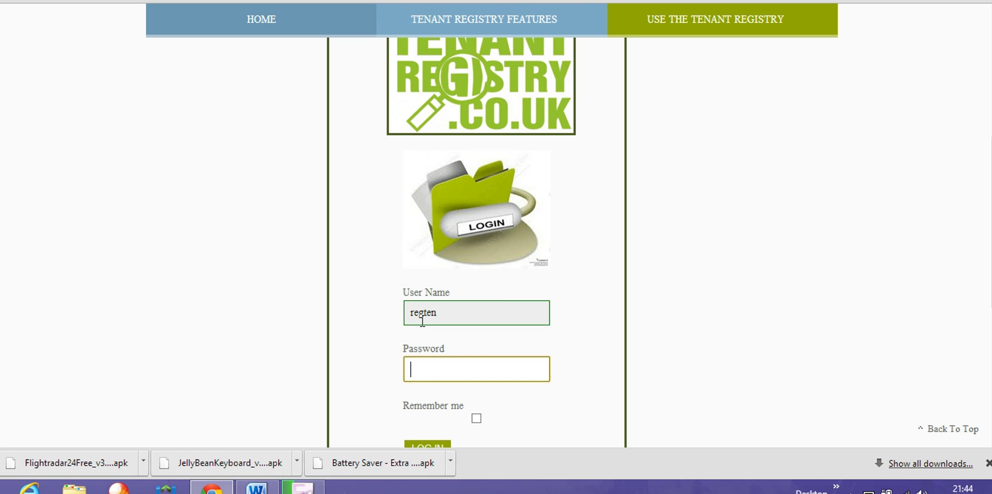
pyautogui.write('******')
pyautogui.scroll(-1, 788, 329)
pyautogui.click(438, 413)
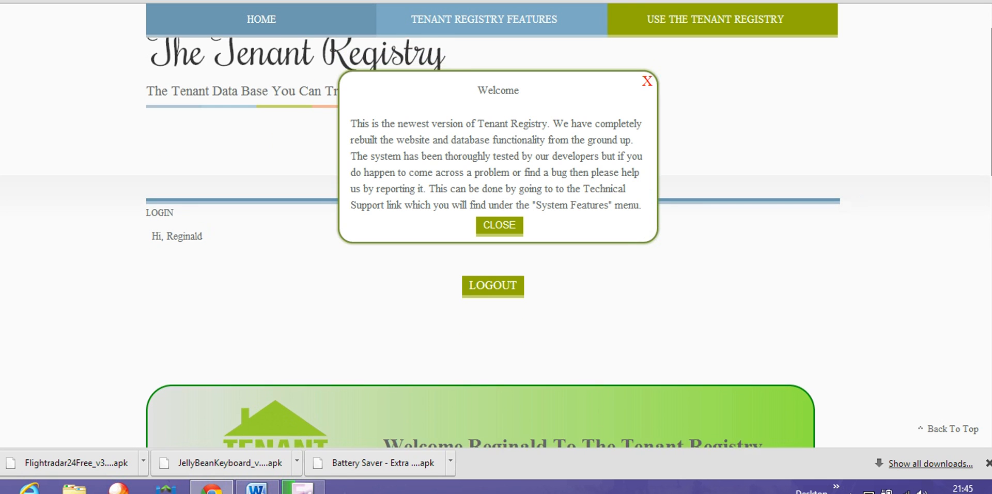
# Dismiss the welcome message and look over the section tiles on the member dashboard, from Add A Record to My Profile.
pyautogui.scroll(-4, 709, 87)
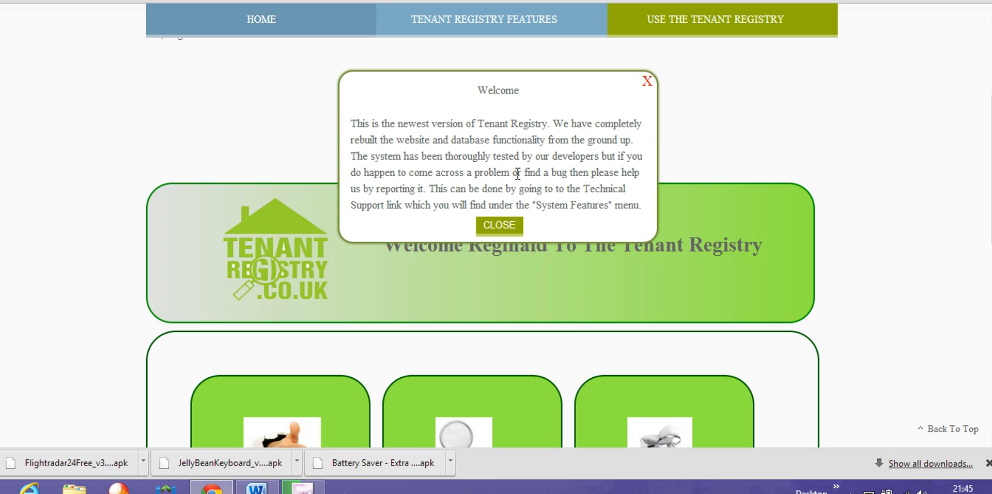
pyautogui.click(647, 83)
pyautogui.scroll(-5, 482, 248)
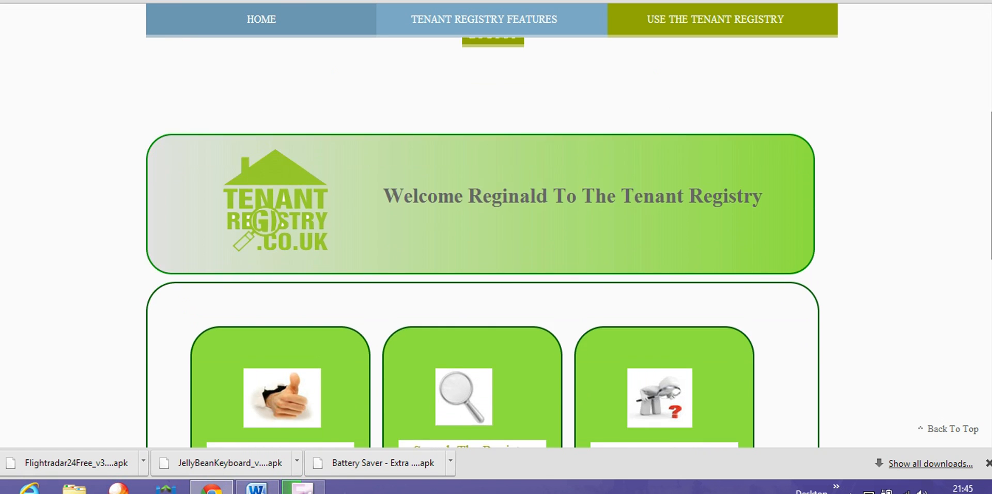
pyautogui.scroll(1, 483, 248)
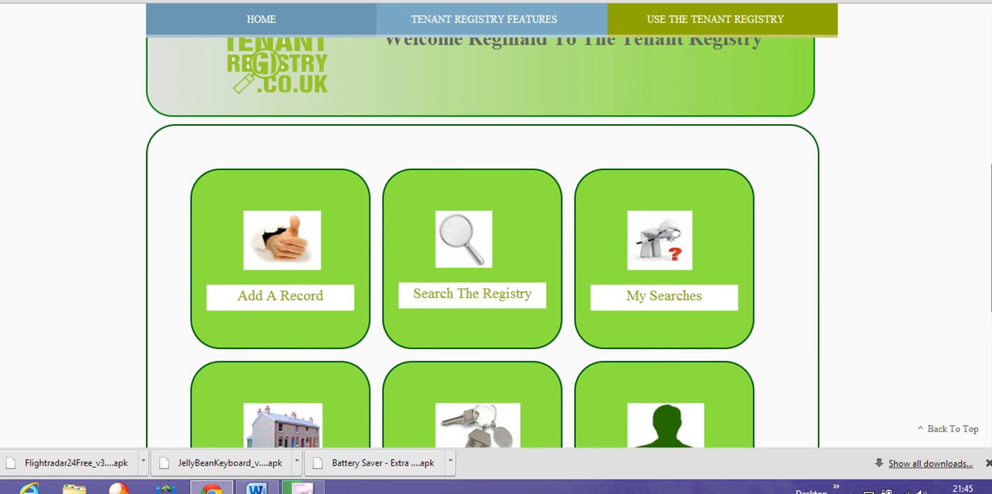
pyautogui.scroll(-2, 482, 243)
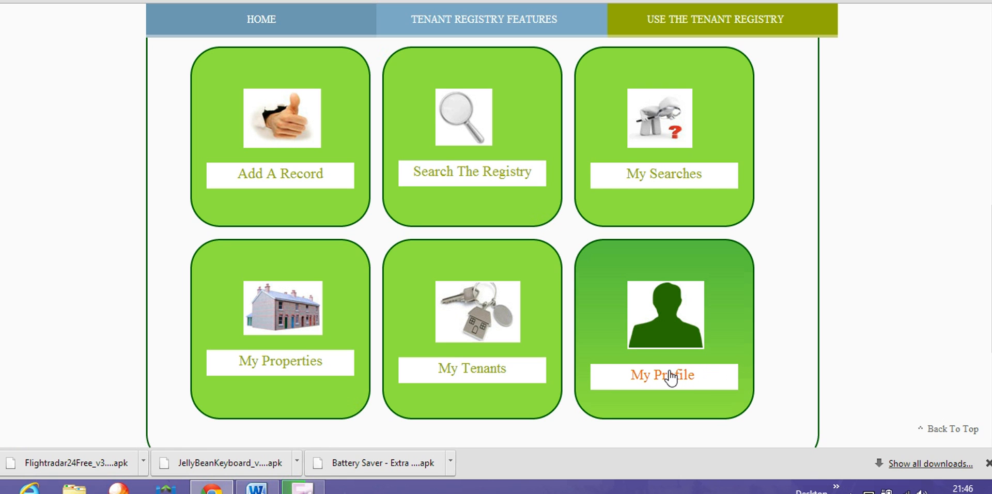
pyautogui.scroll(-1, 976, 320)
pyautogui.scroll(-3, 483, 243)
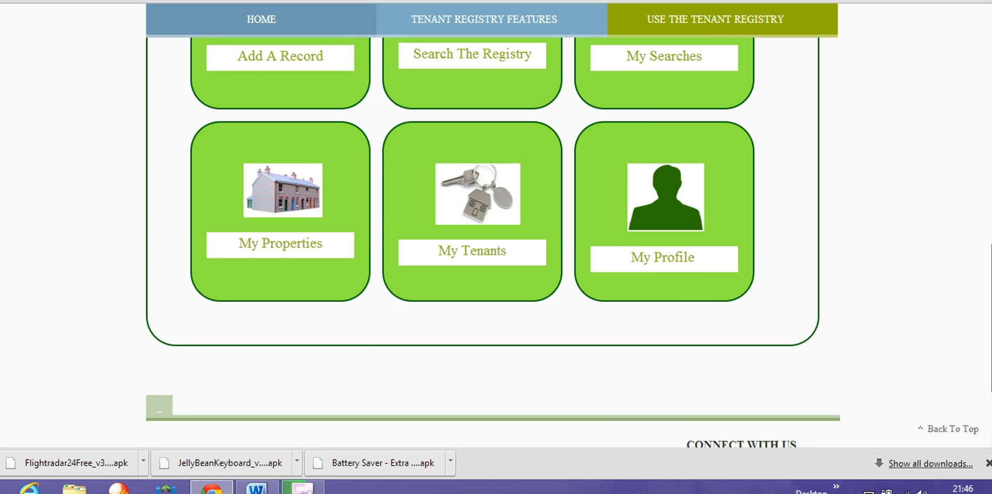
pyautogui.scroll(3, 482, 242)
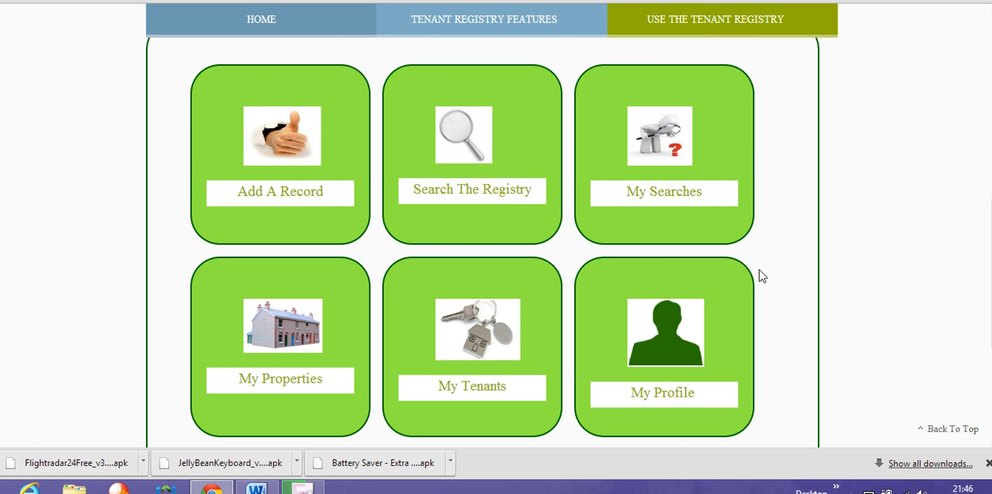
# Open the Add A Record section and review its instructions and the list of incomplete records.
pyautogui.click(287, 202)
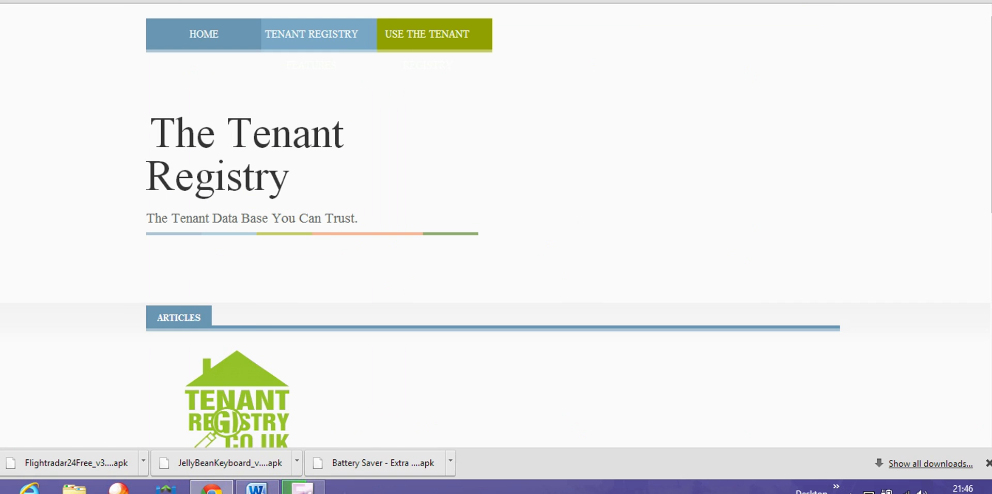
pyautogui.scroll(-7, 496, 232)
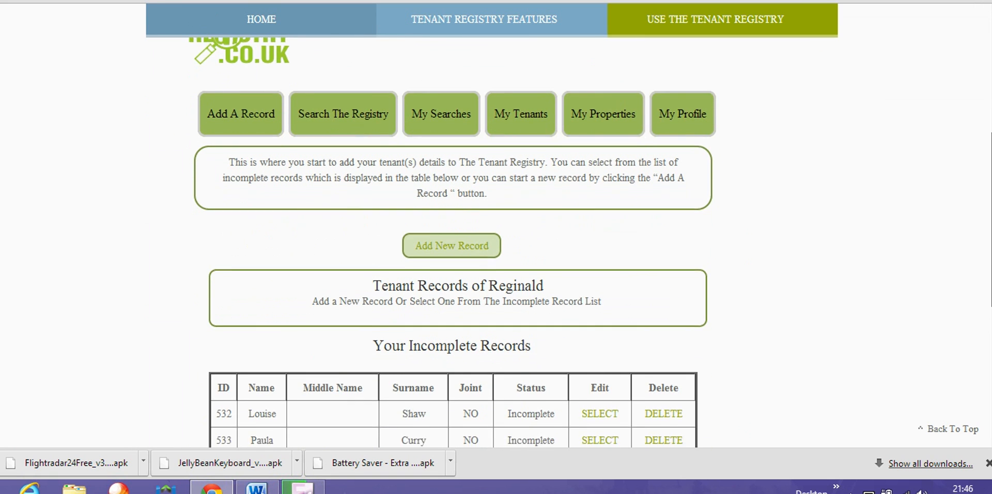
pyautogui.scroll(-1, 495, 232)
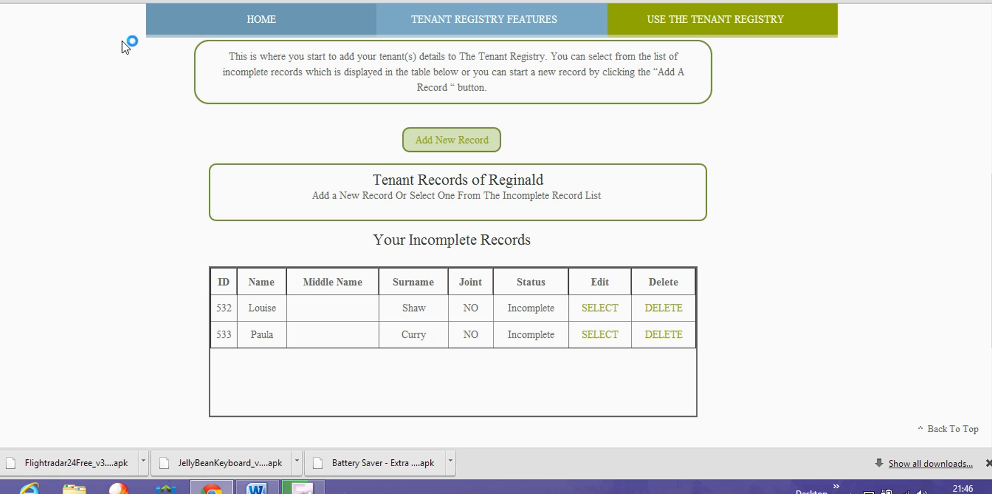
# Return to the dashboard, open Search The Registry and review the tenant search form from the name fields to the postcode.
pyautogui.click(650, 88)
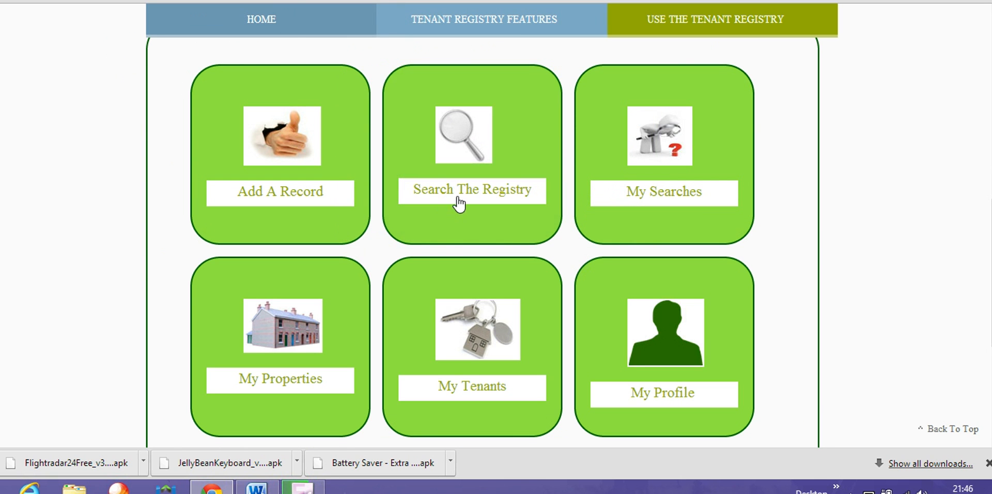
pyautogui.click(485, 194)
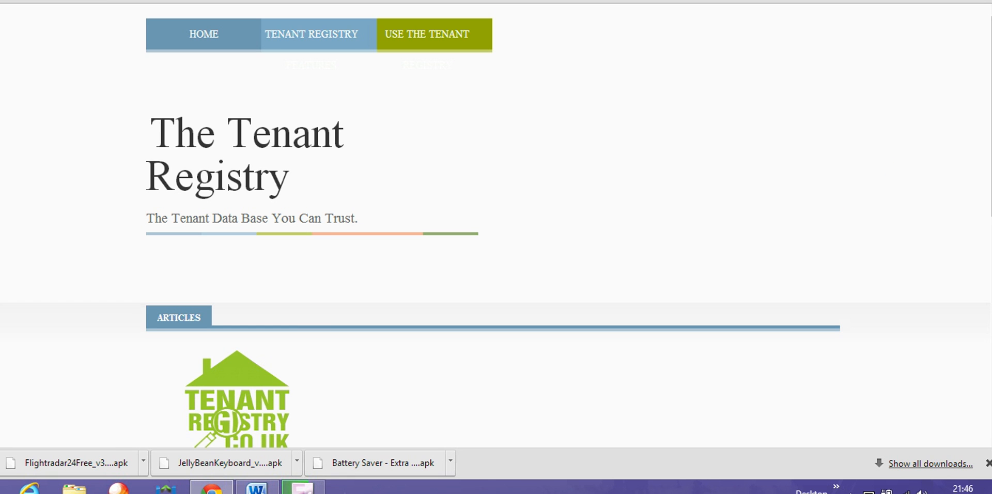
pyautogui.scroll(-8, 486, 217)
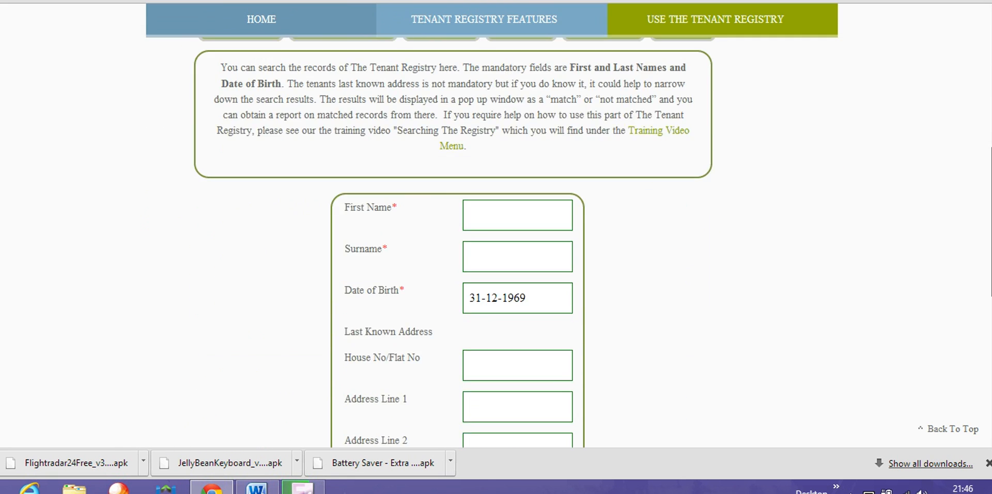
pyautogui.moveTo(991, 212); pyautogui.dragTo(991, 222)
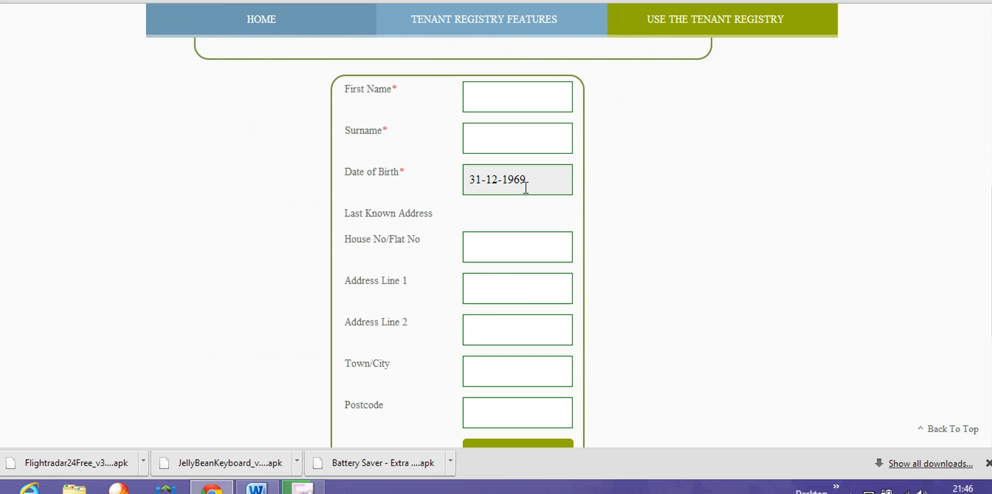
pyautogui.moveTo(991, 258); pyautogui.dragTo(991, 280)
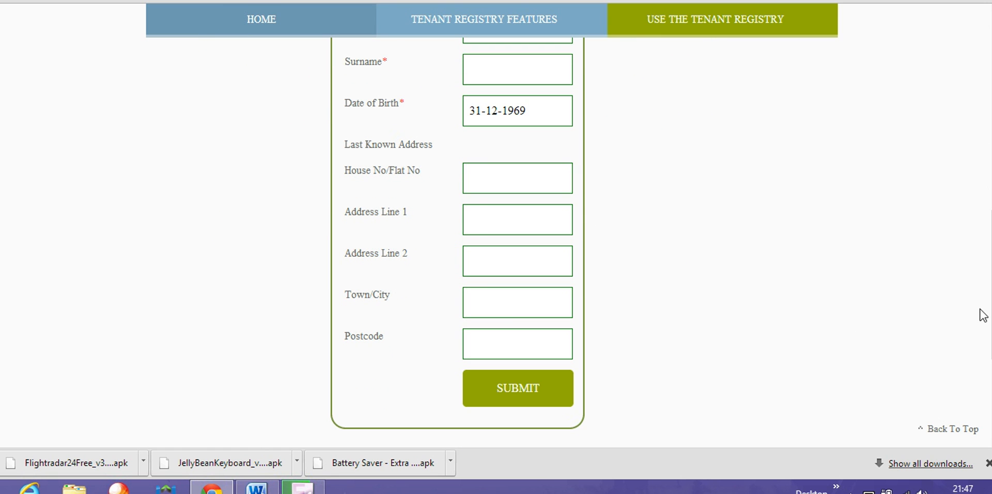
pyautogui.moveTo(990, 315); pyautogui.dragTo(990, 285)
pyautogui.scroll(3, 814, 212)
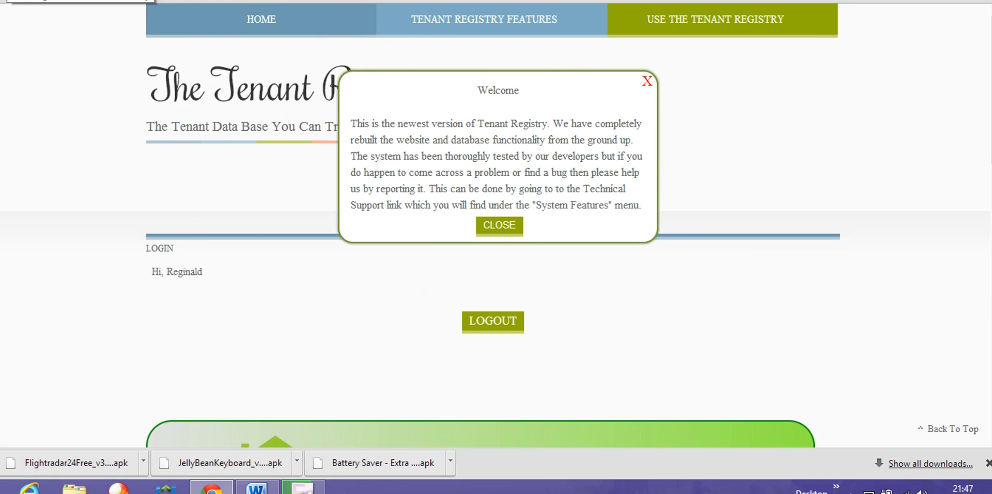
# Return to the dashboard, dismiss the welcome message and open My Searches to view the search results table.
pyautogui.scroll(-7, 416, 192)
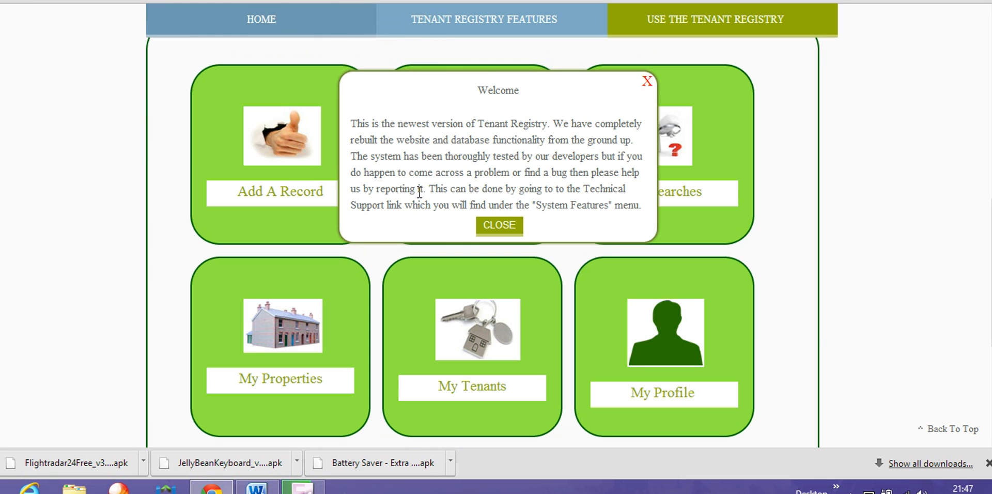
pyautogui.click(647, 82)
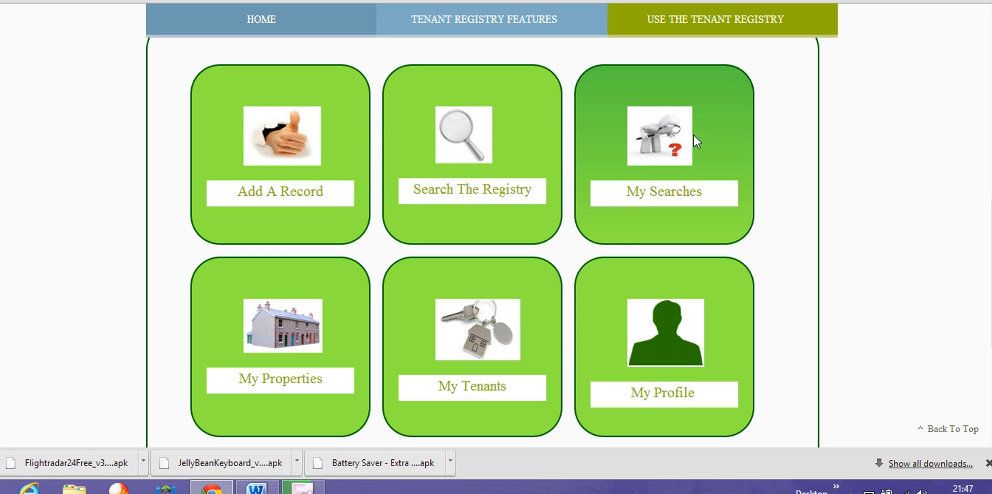
pyautogui.click(680, 197)
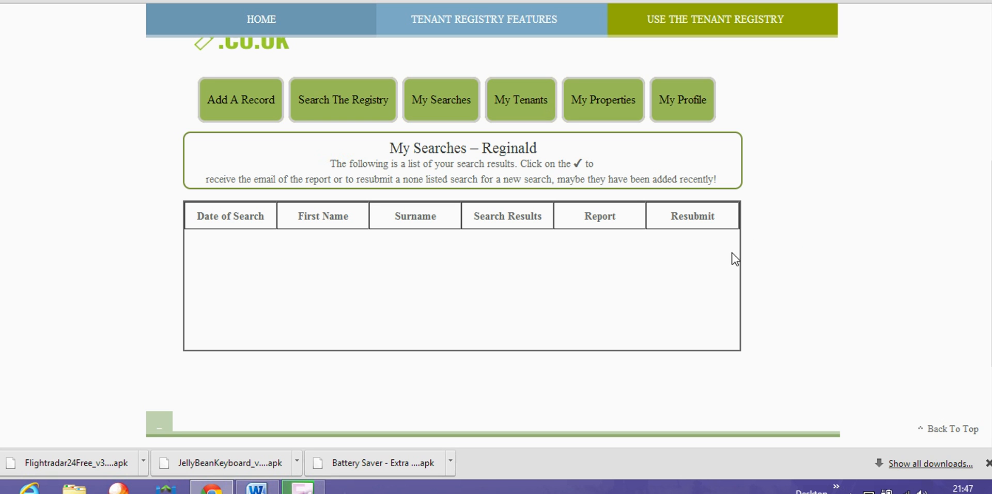
pyautogui.scroll(2, 826, 233)
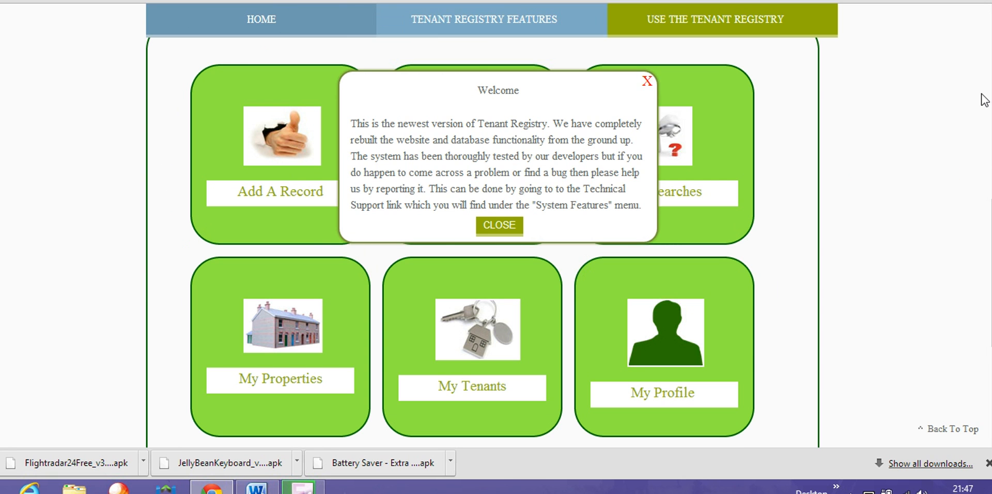
# Return to the dashboard and open My Properties to review the property table and the fields for adding a property.
pyautogui.click(647, 82)
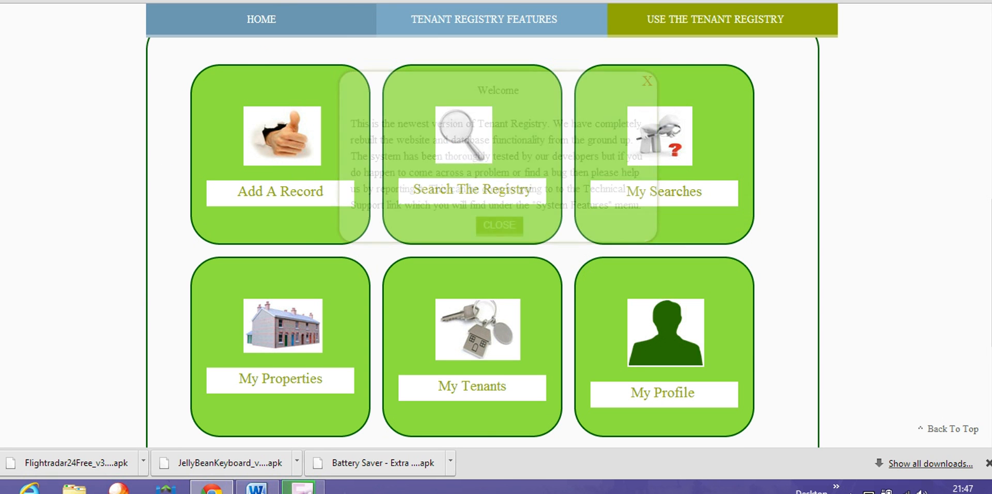
pyautogui.scroll(-3, 819, 219)
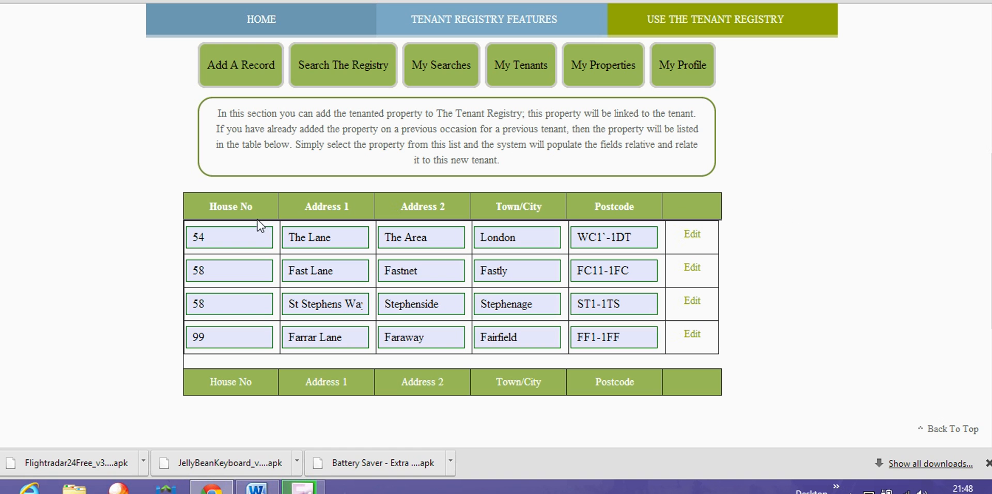
pyautogui.scroll(-3, 707, 350)
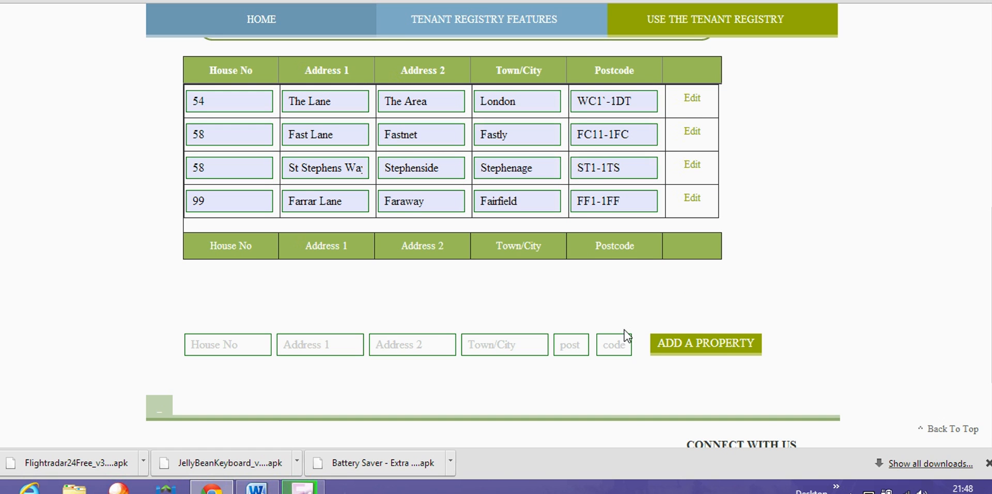
pyautogui.scroll(1, 821, 270)
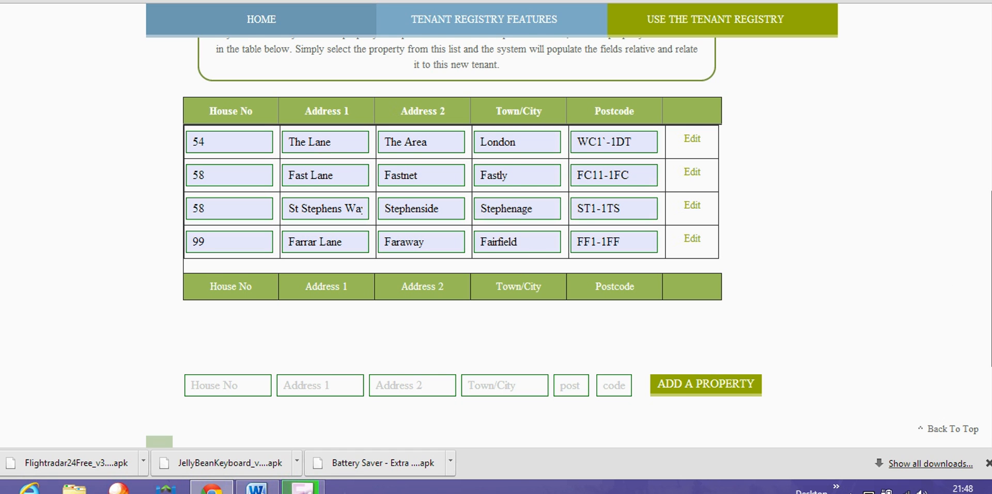
pyautogui.scroll(3, 518, 271)
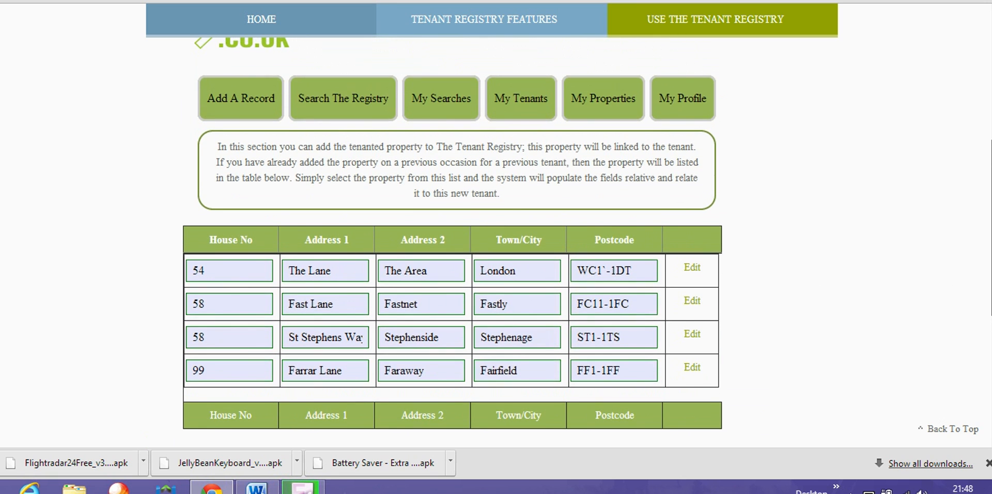
pyautogui.scroll(1, 453, 237)
pyautogui.scroll(1, 452, 258)
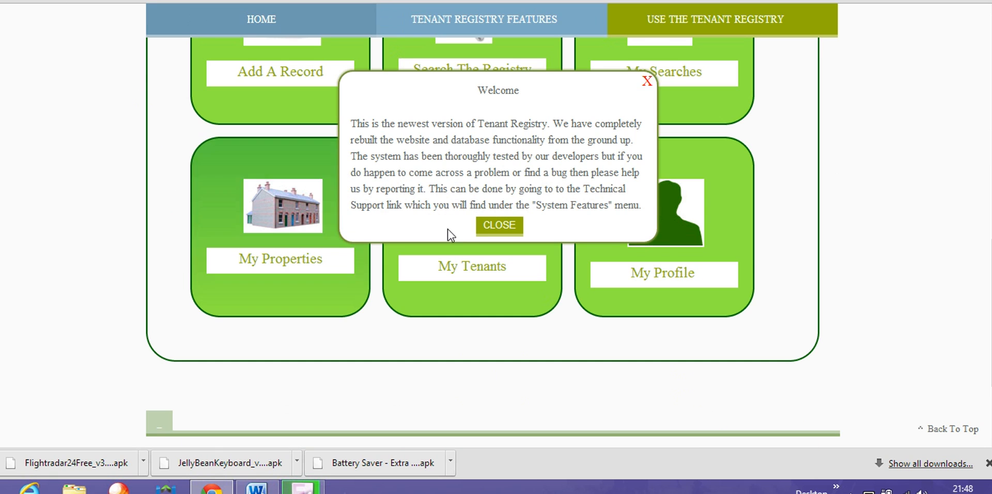
# Return to the dashboard, dismiss the welcome message and open My Tenants to review the list of published tenants.
pyautogui.click(646, 81)
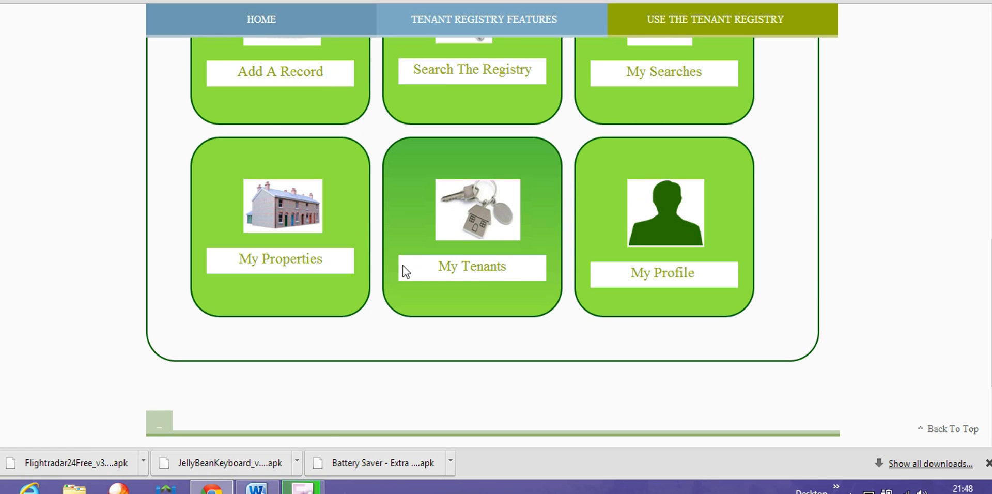
pyautogui.click(488, 268)
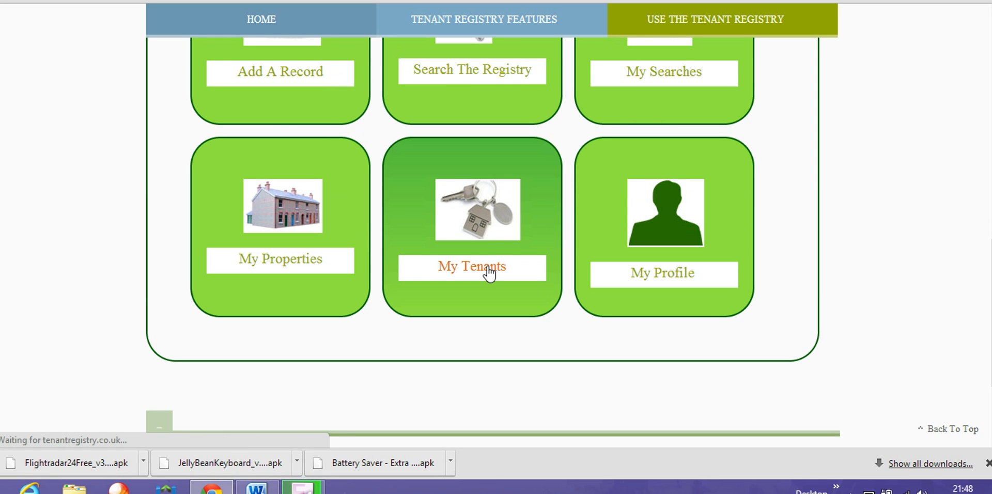
pyautogui.scroll(-3, 952, 262)
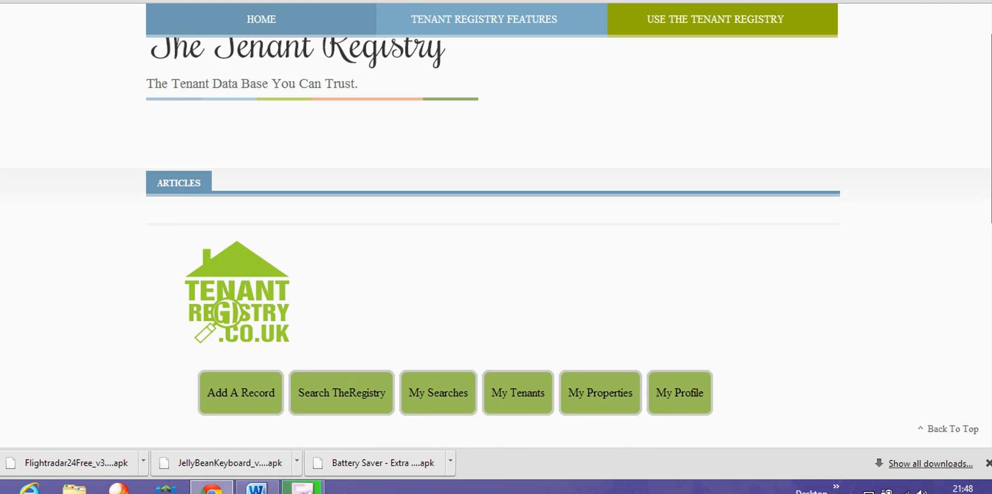
pyautogui.scroll(-5, 462, 243)
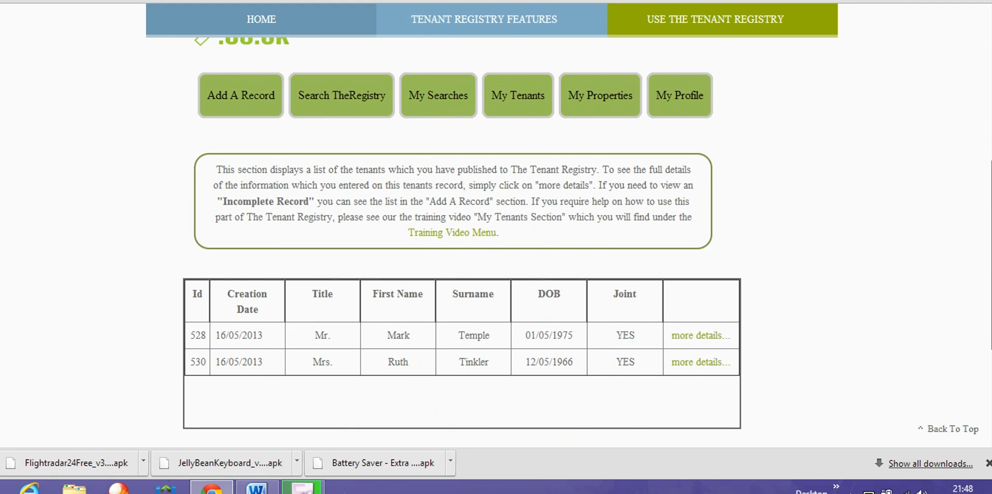
pyautogui.scroll(-1, 928, 260)
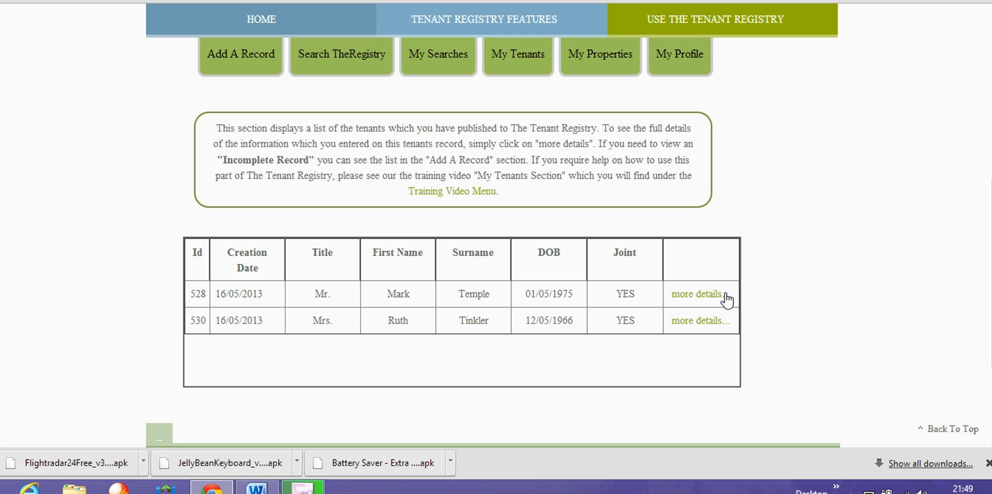
pyautogui.scroll(1, 989, 299)
pyautogui.scroll(2, 990, 300)
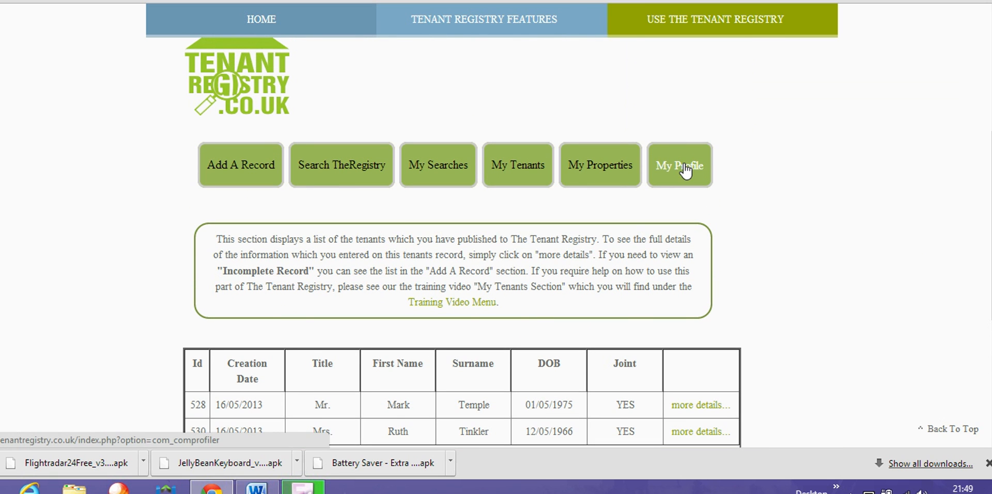
# Open My Profile and view its Registration, Address, Landlord Info and Terms and Conditions details, ending on Contact Info.
pyautogui.click(687, 170)
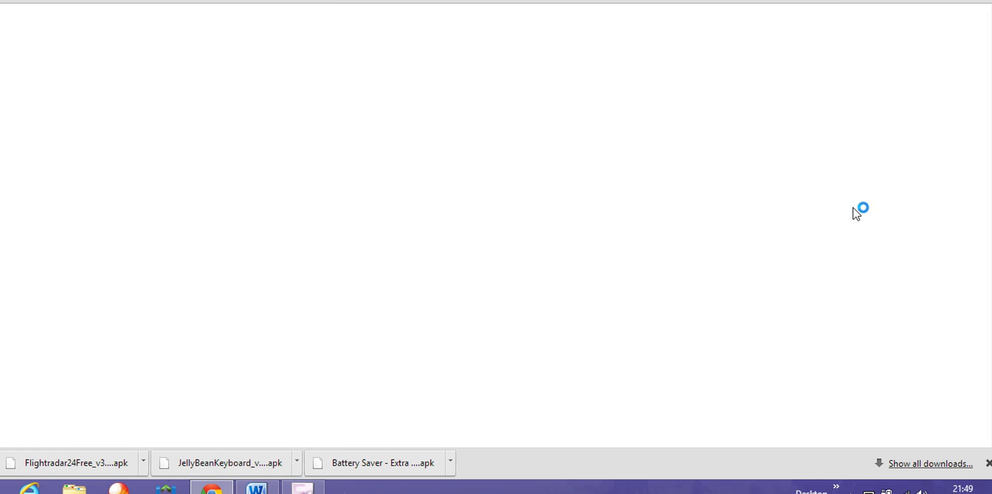
pyautogui.moveTo(990, 200); pyautogui.dragTo(991, 370)
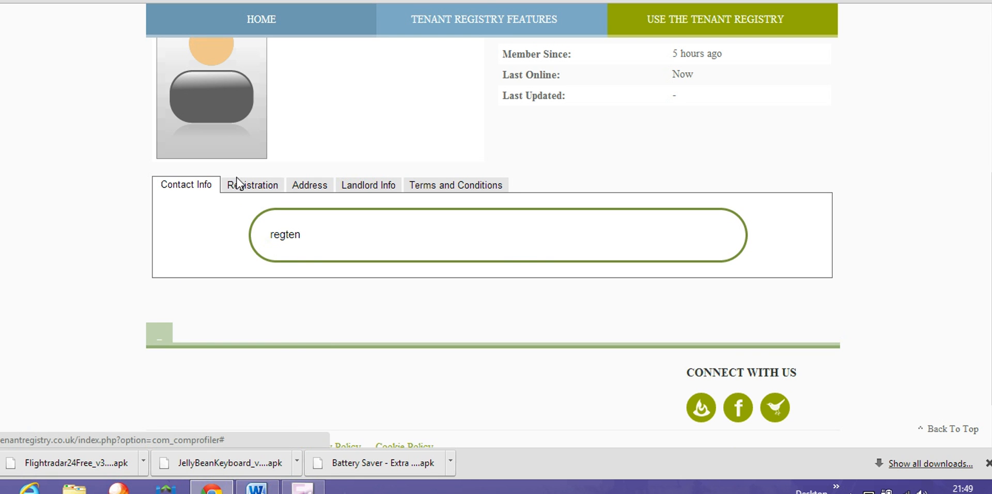
pyautogui.click(239, 186)
pyautogui.click(306, 185)
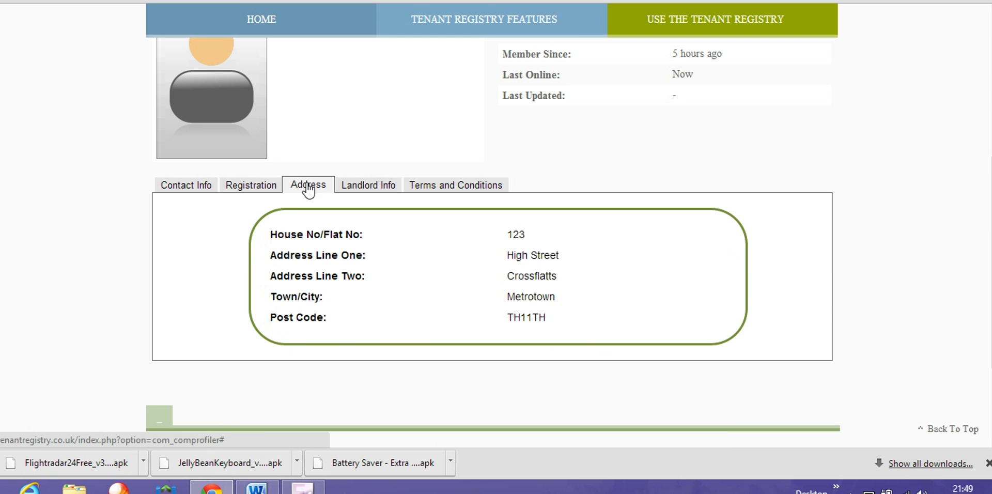
pyautogui.click(368, 187)
pyautogui.click(423, 187)
pyautogui.click(177, 187)
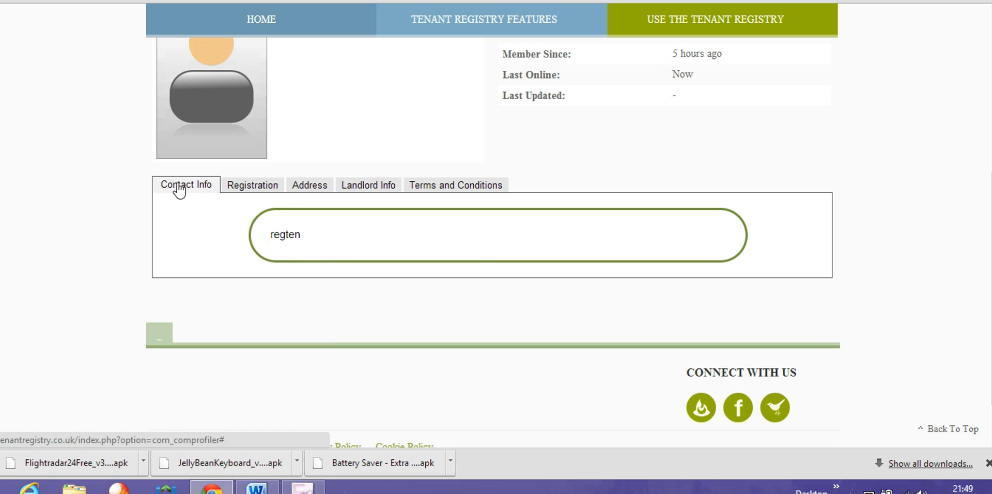
# Return from the profile page to the member dashboard and dismiss the welcome message.
pyautogui.scroll(1, 976, 287)
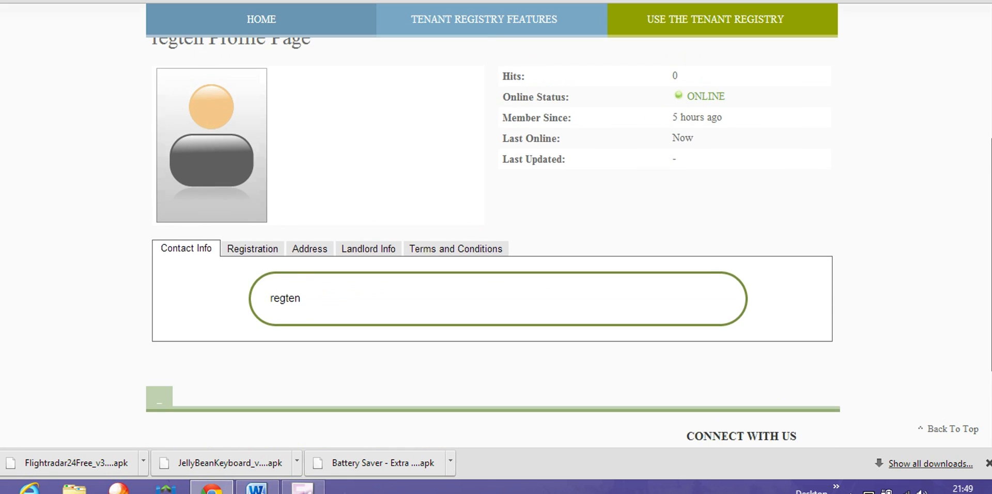
pyautogui.scroll(4, 496, 232)
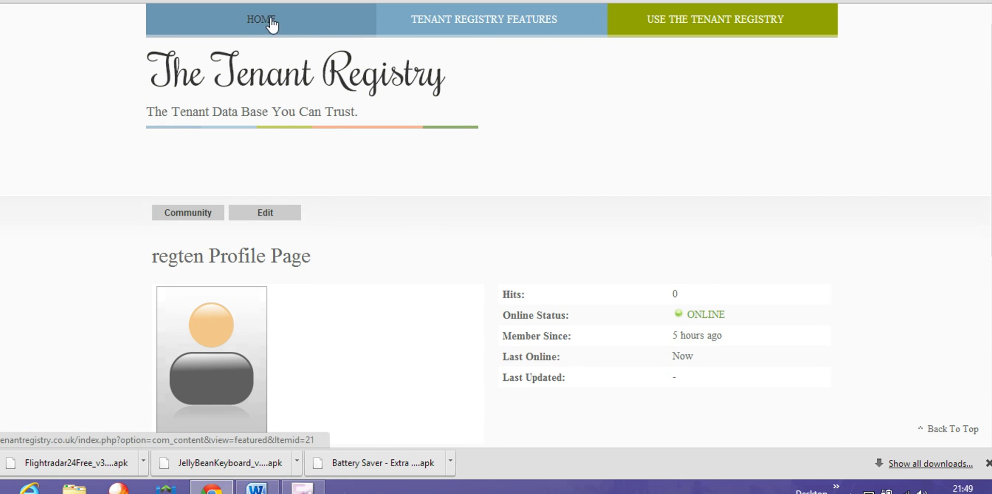
pyautogui.moveTo(660, 22)
pyautogui.click(665, 75)
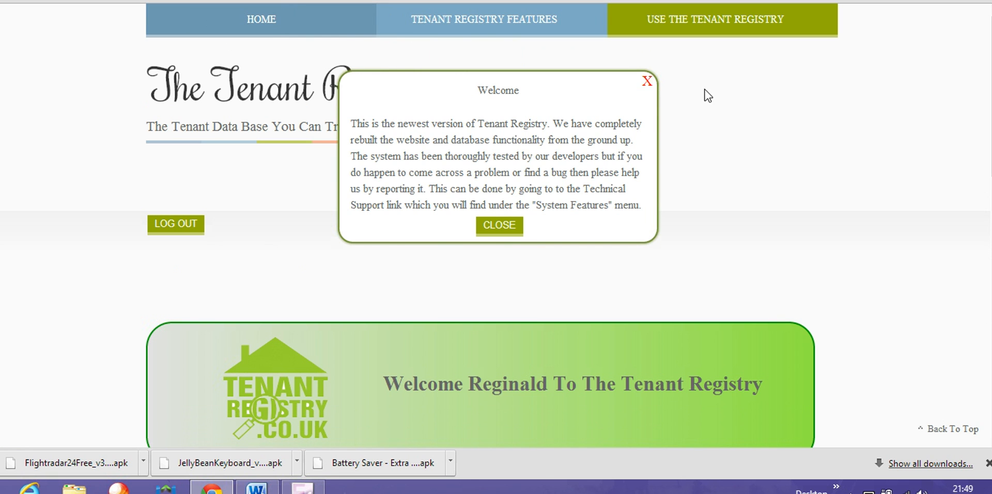
pyautogui.click(646, 83)
# Look over the dashboard's section tiles from Add A Record to My Profile and return to the welcome banner.
pyautogui.scroll(-5, 903, 107)
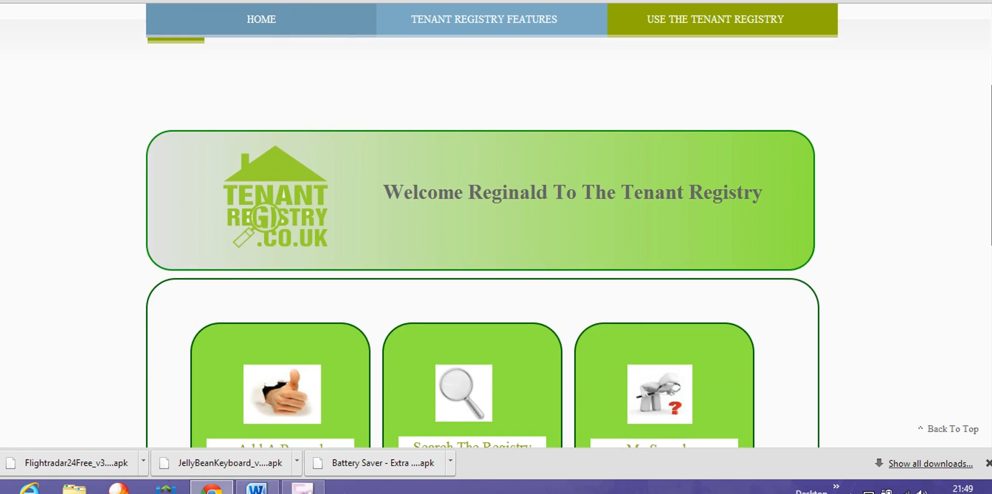
pyautogui.scroll(-4, 482, 233)
pyautogui.scroll(-1, 482, 242)
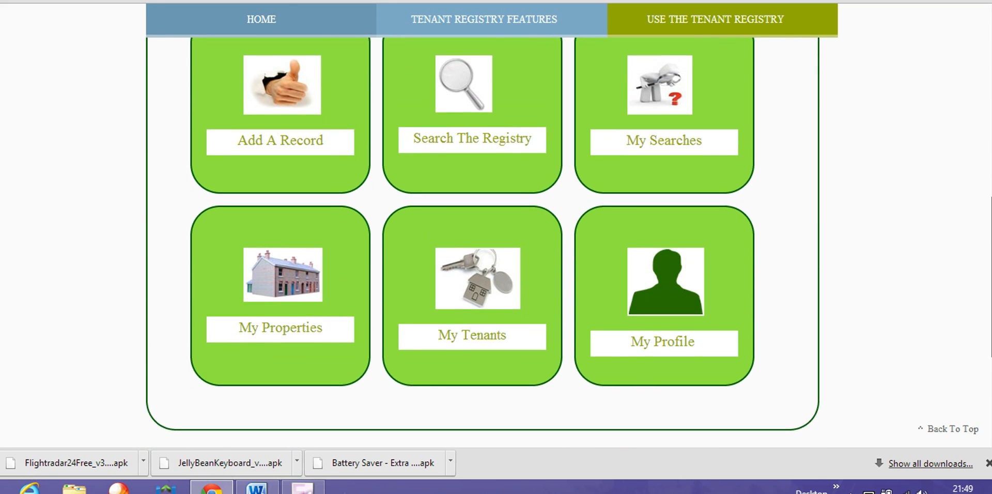
pyautogui.scroll(7, 483, 243)
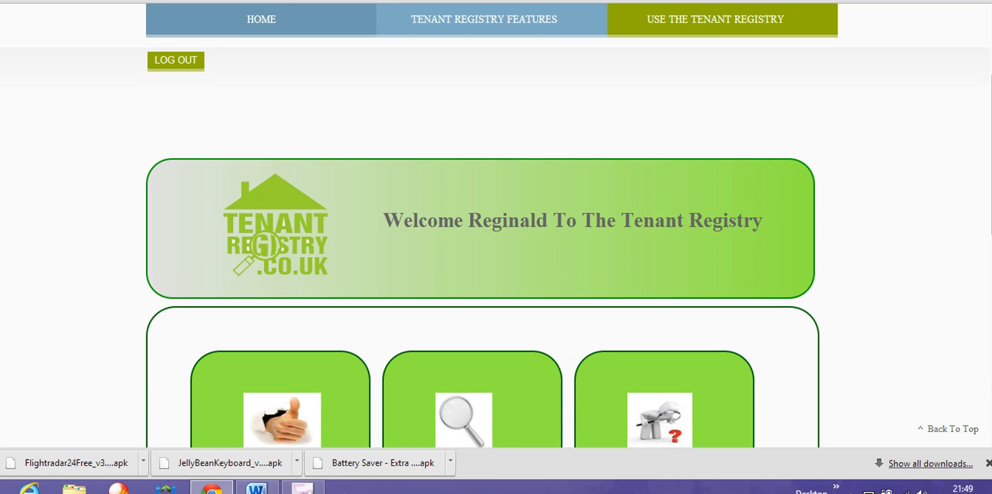
pyautogui.scroll(-1, 948, 337)
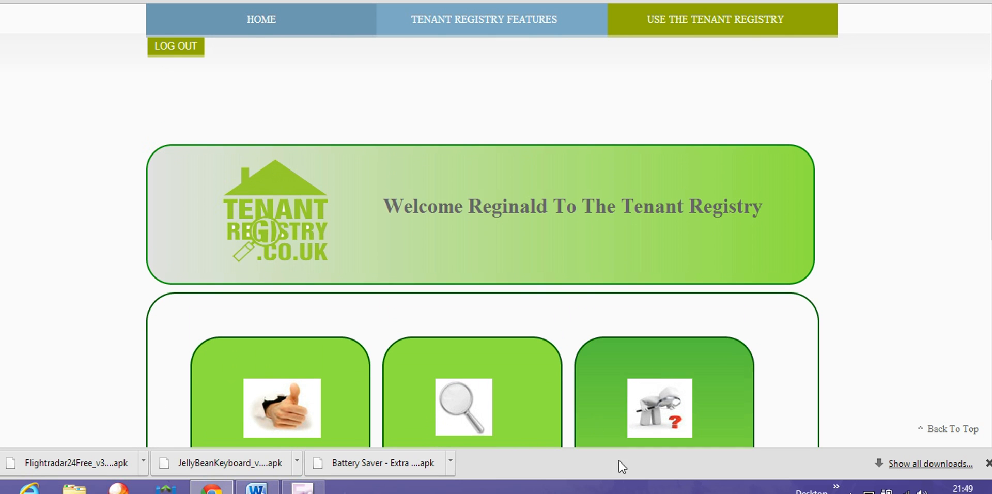